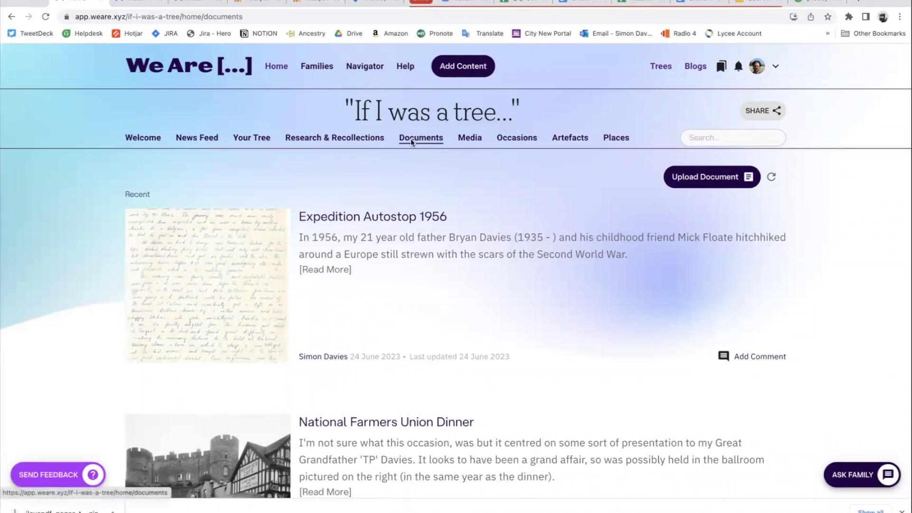
Scroll up and down the Documents list, past entries like the Diary of Thomas Poole.
scroll(410, 258, "down", 3)
scroll(410, 258, "down", 15)
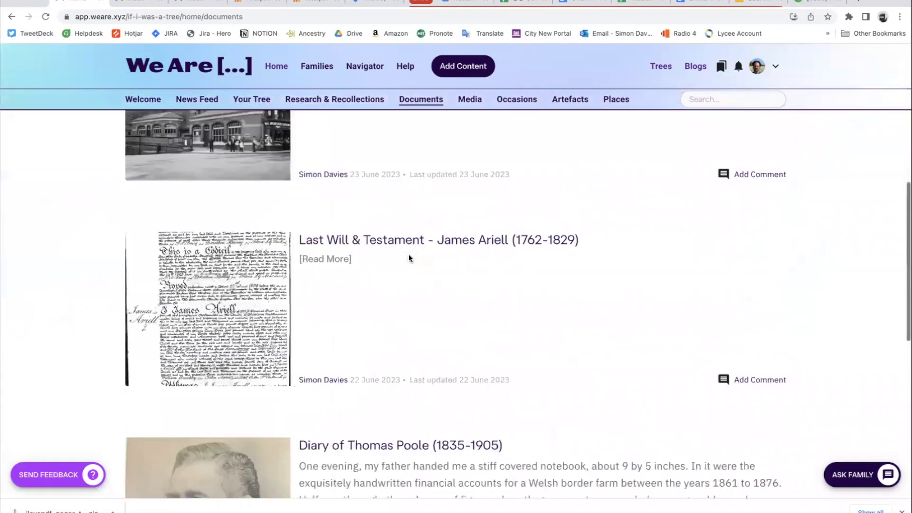
scroll(409, 258, "up", 2)
scroll(408, 258, "up", 9)
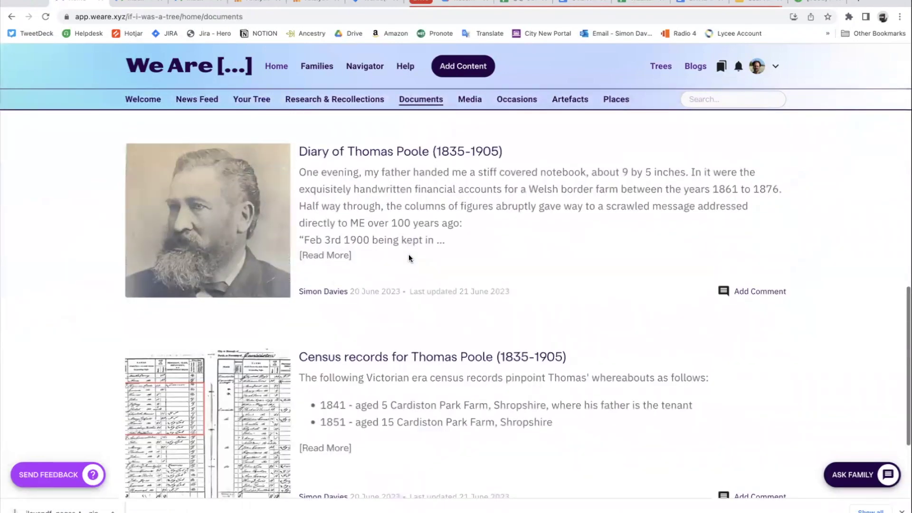
scroll(408, 256, "up", 1)
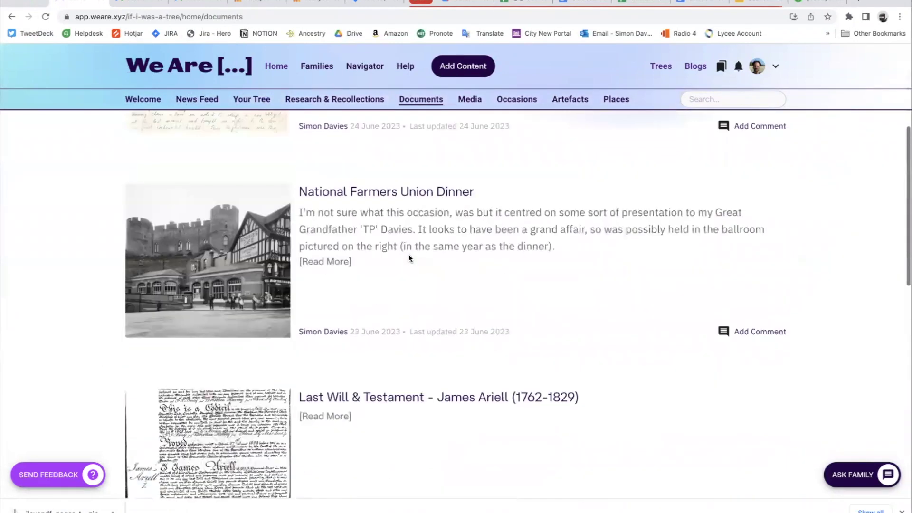
scroll(409, 257, "down", 7)
Open the Diary of Thomas Poole (1835-1905) document and scroll through its text and photos.
left_click(372, 299)
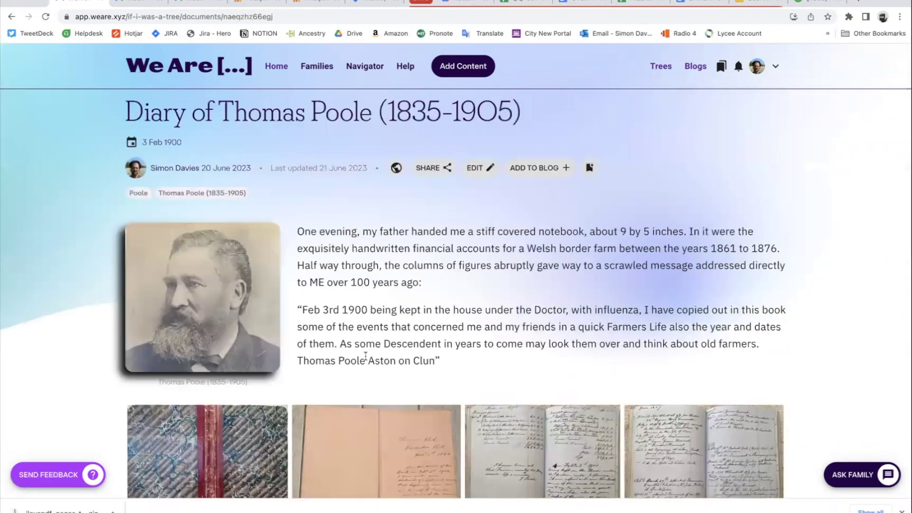
scroll(365, 356, "down", 5)
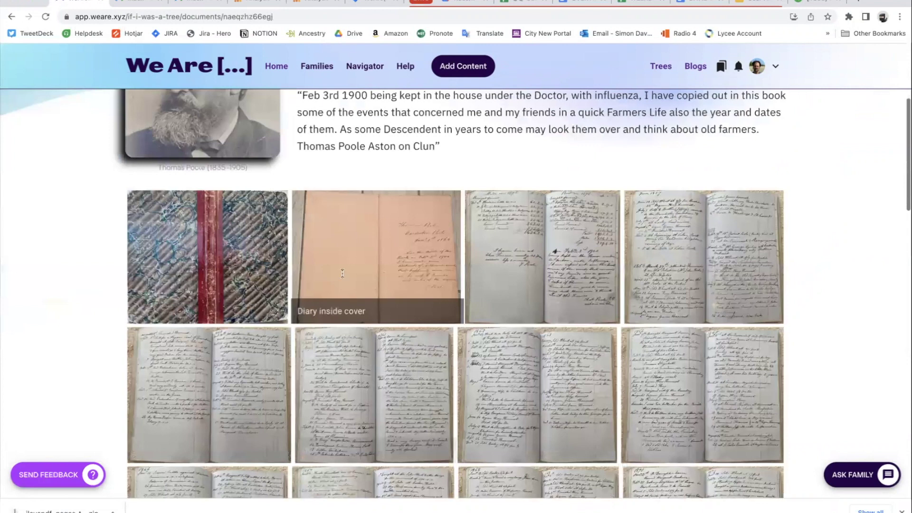
scroll(342, 273, "up", 4)
scroll(371, 264, "down", 7)
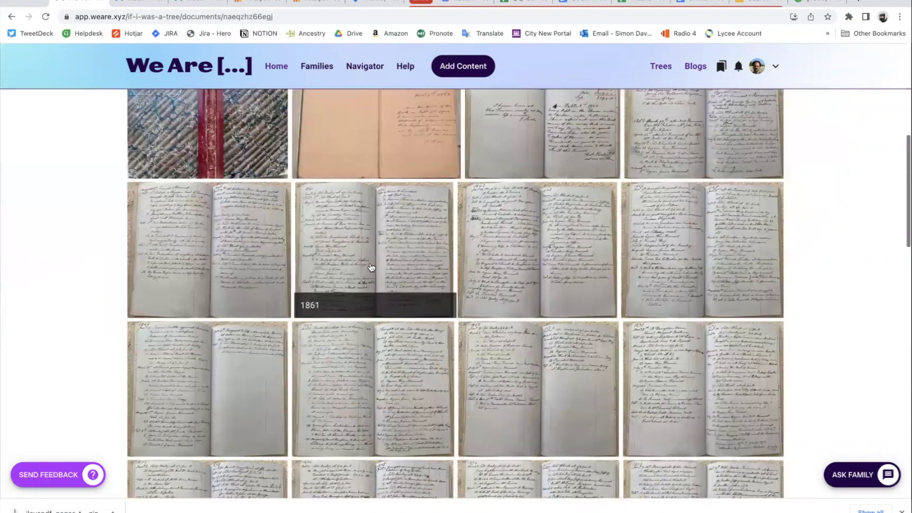
scroll(375, 328, "down", 2)
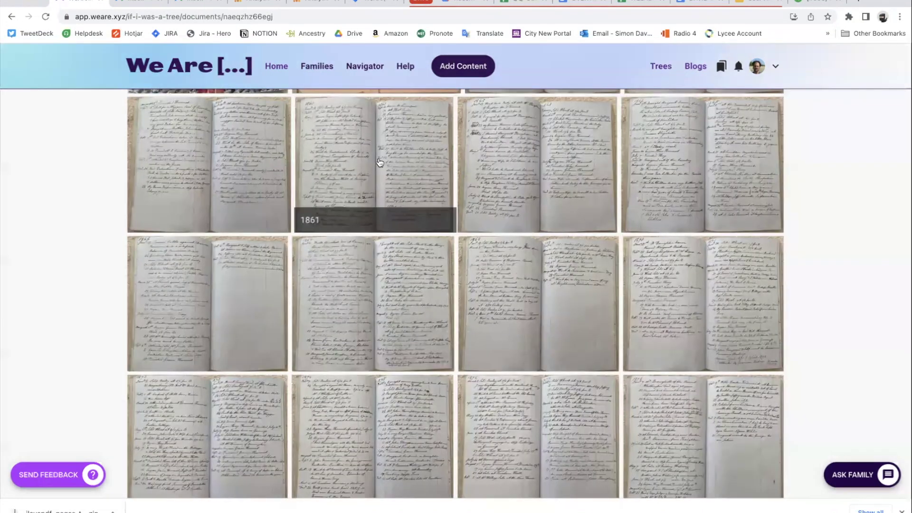
View the 1861, 1862-63 and 1864-65 diary pages, resizing the transcription panel.
left_click(380, 162)
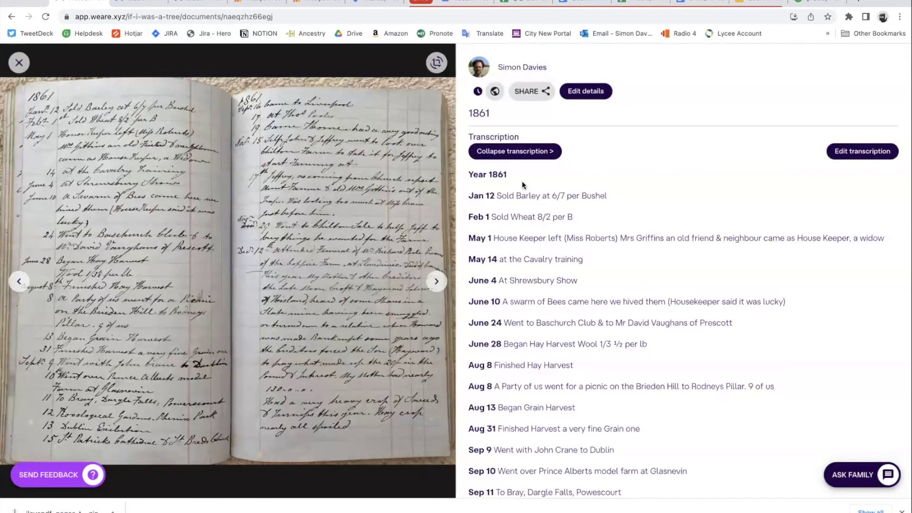
left_click(511, 152)
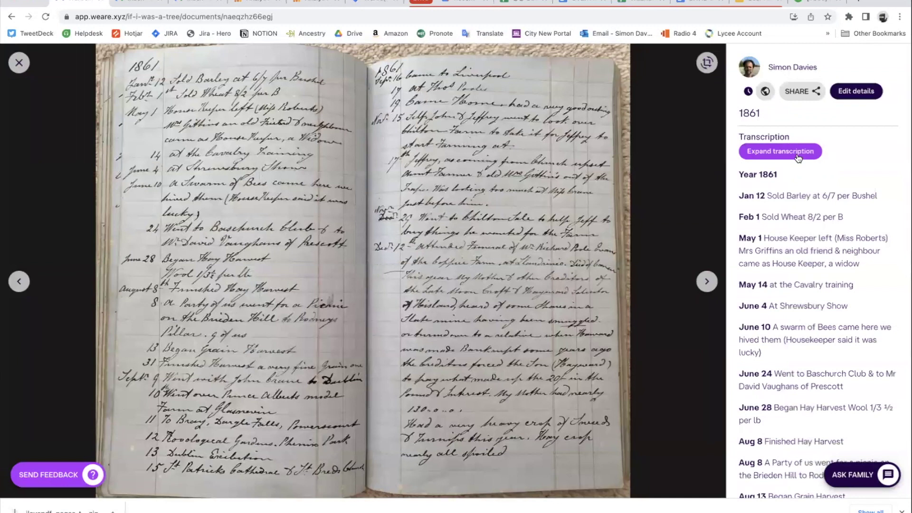
left_click(798, 157)
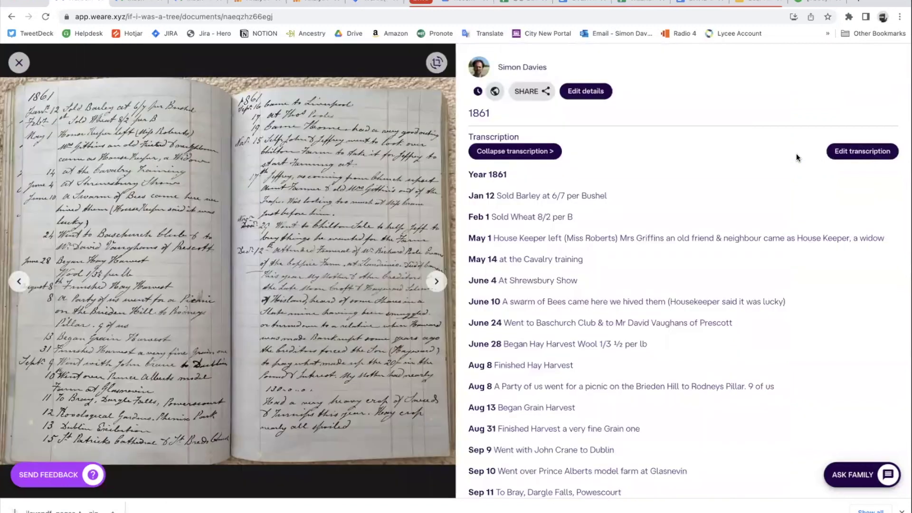
left_click(436, 284)
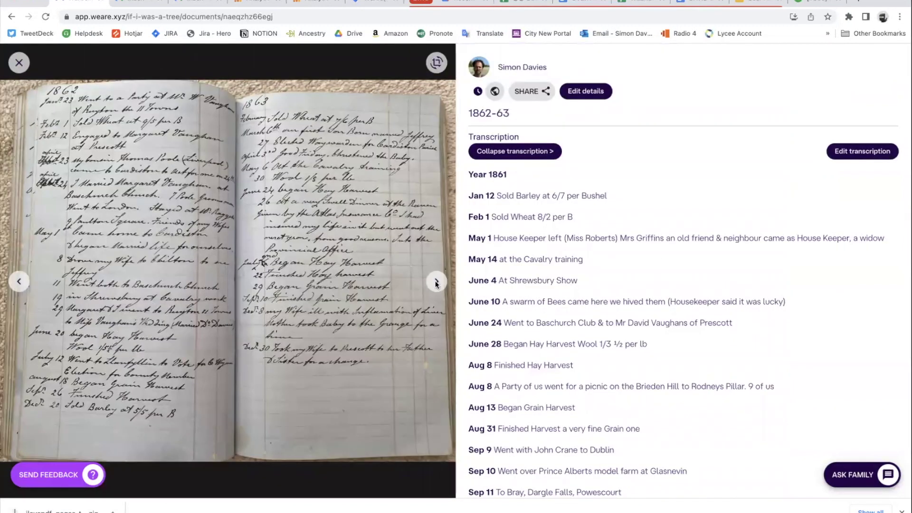
left_click(438, 284)
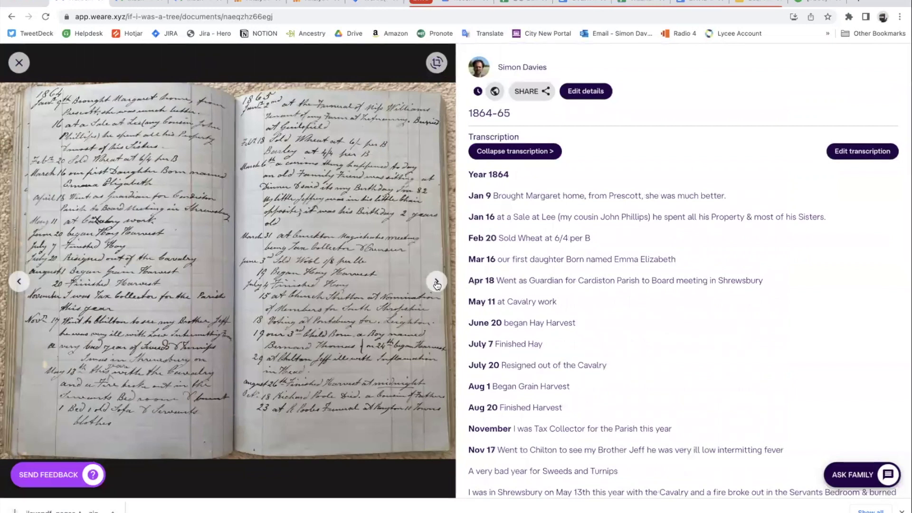
scroll(601, 354, "down", 8)
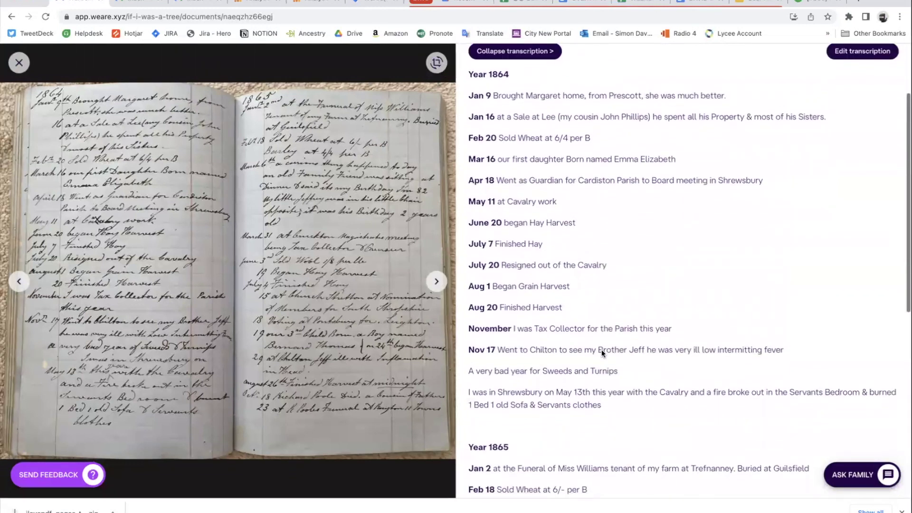
scroll(601, 353, "down", 1)
scroll(612, 352, "up", 10)
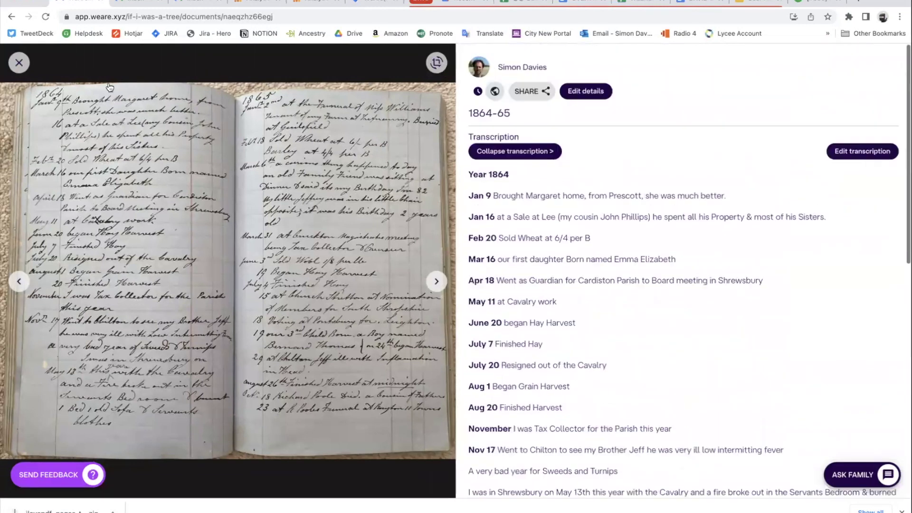
Close the page viewer and return to the Documents list.
left_click(17, 63)
scroll(346, 267, "up", 5)
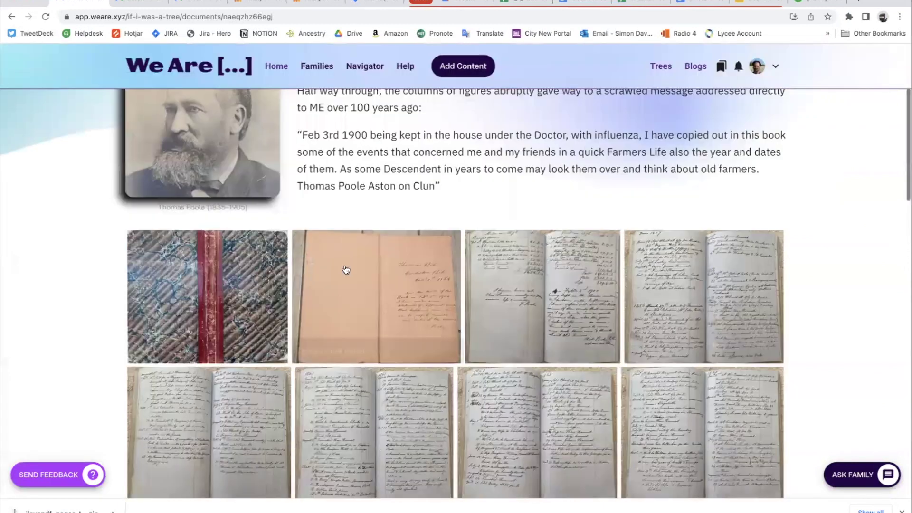
scroll(581, 331, "up", 1)
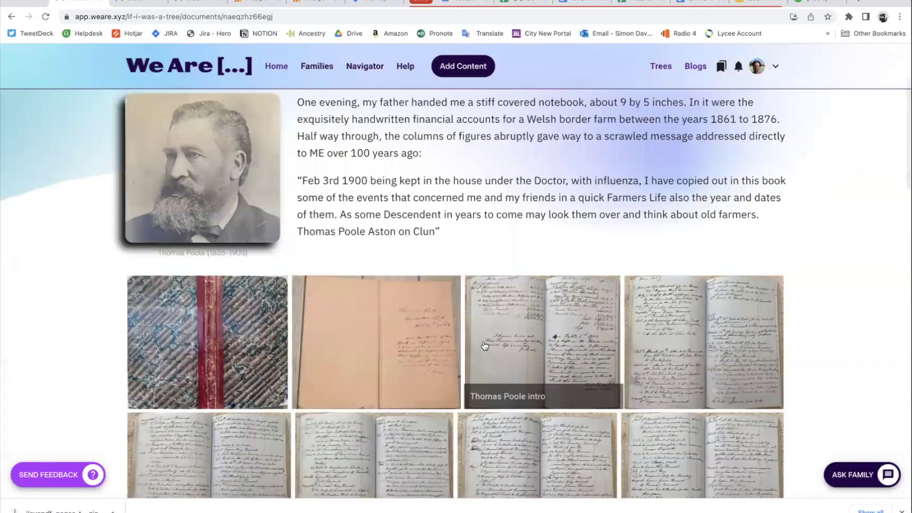
scroll(489, 222, "up", 1)
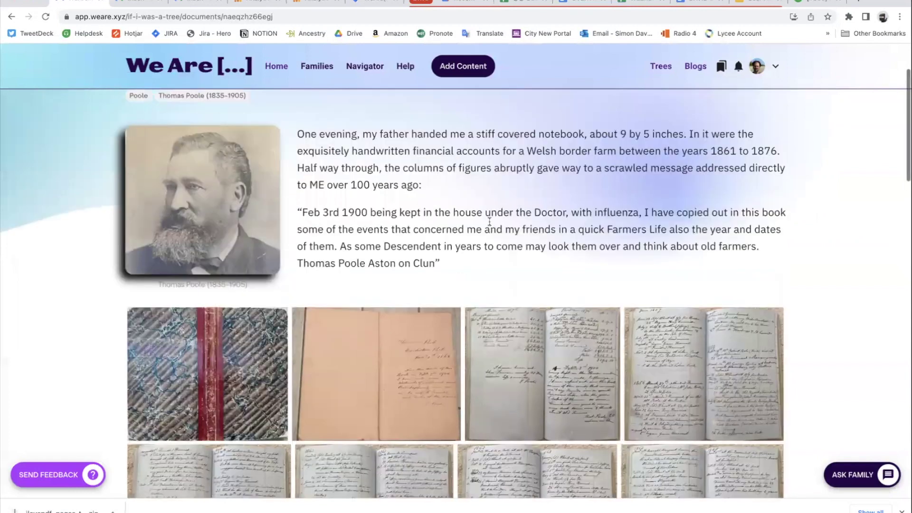
scroll(488, 221, "up", 3)
left_click(11, 17)
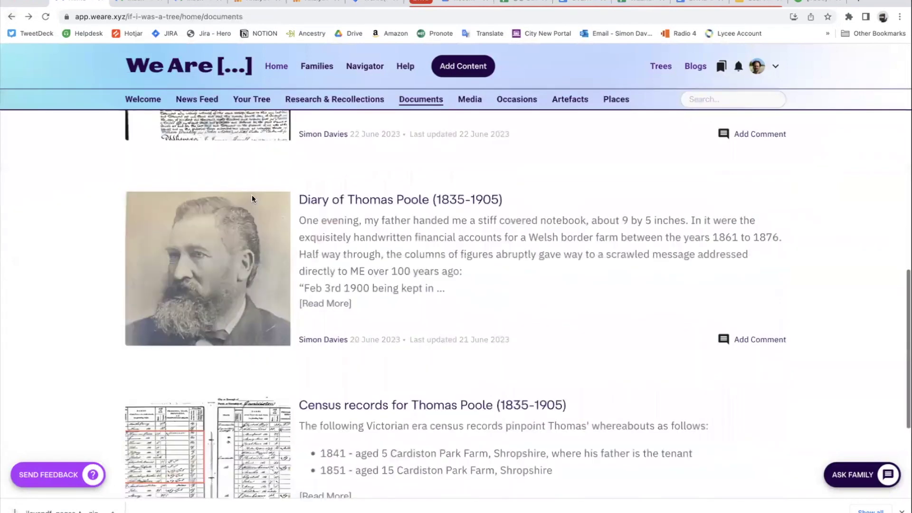
Open Thomas Poole's census records and view the 1841, 1851 and 1871 images full size.
left_click(415, 352)
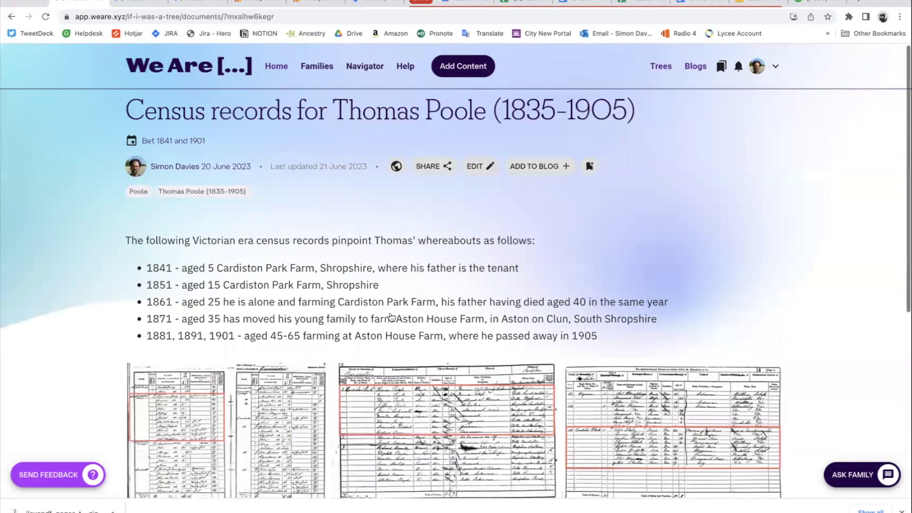
scroll(391, 316, "down", 3)
scroll(249, 274, "down", 2)
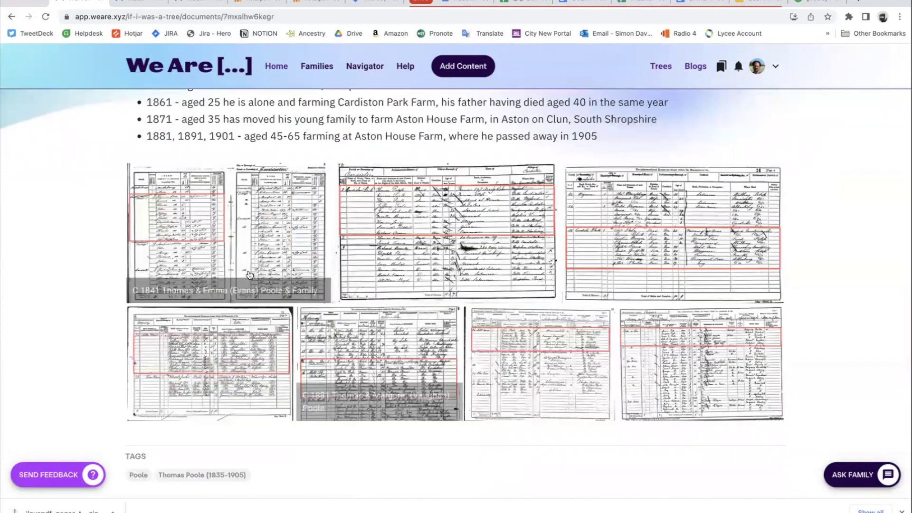
left_click(231, 241)
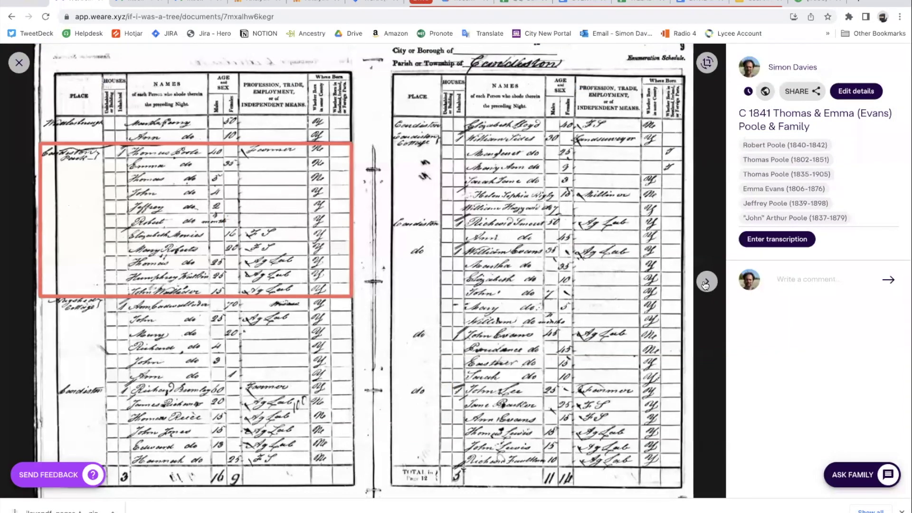
left_click(706, 283)
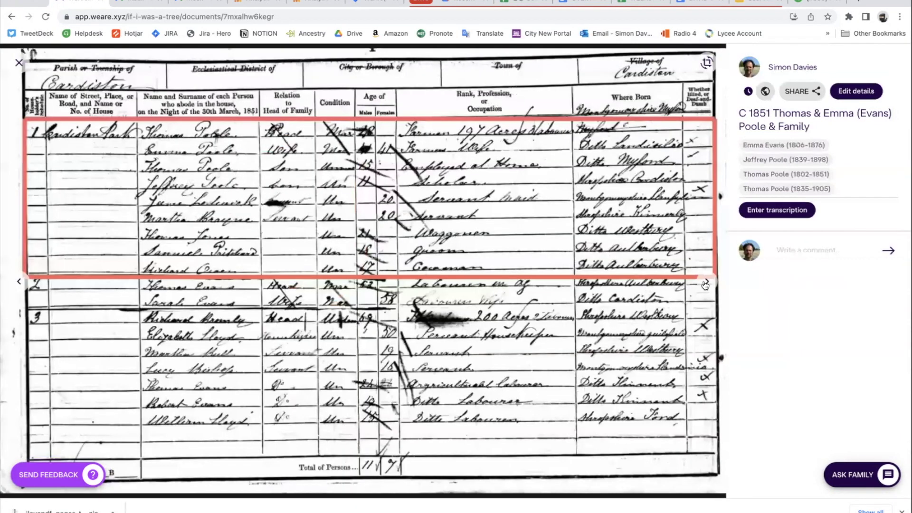
left_click(705, 284)
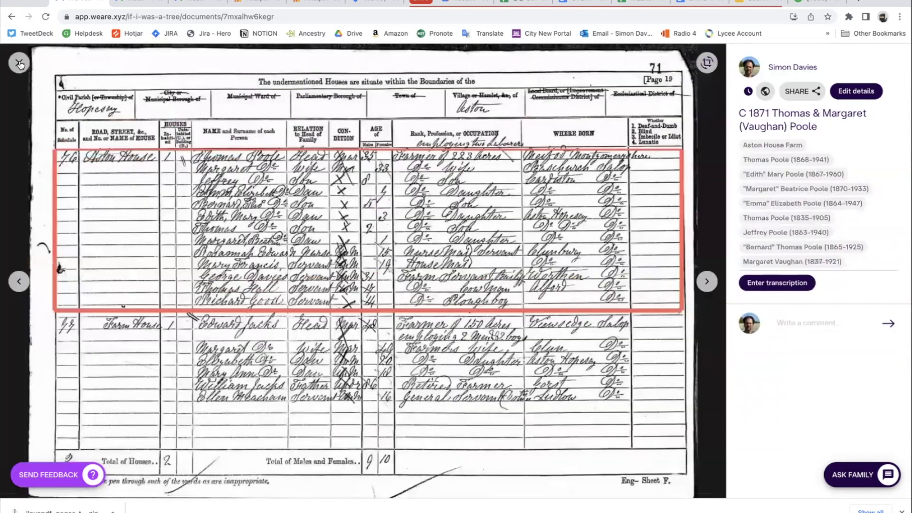
key("Escape")
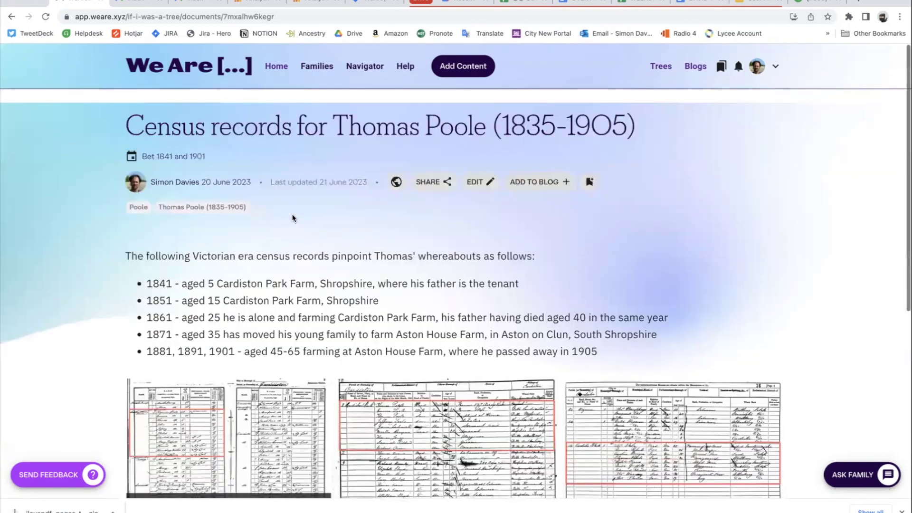
Go back to the Documents list and scroll through it.
left_click(11, 17)
scroll(374, 270, "down", 10)
scroll(374, 270, "up", 3)
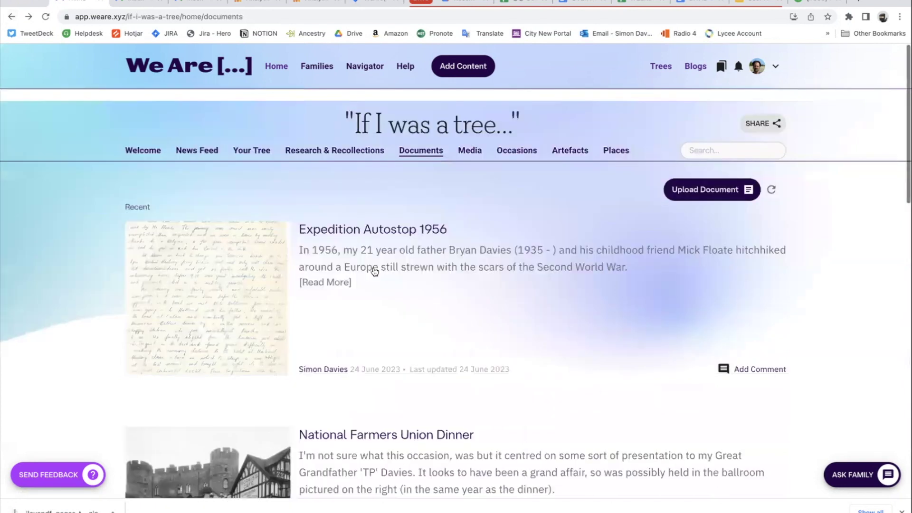
scroll(374, 271, "down", 1)
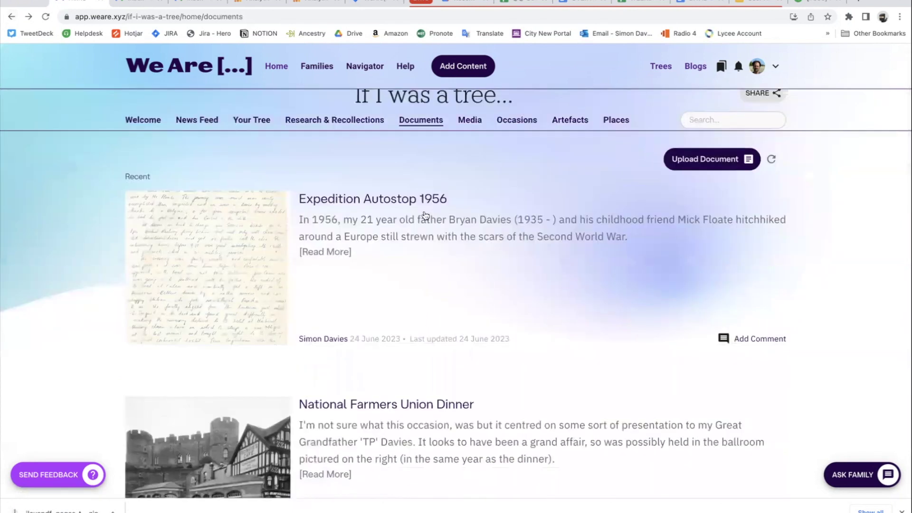
left_click(257, 128)
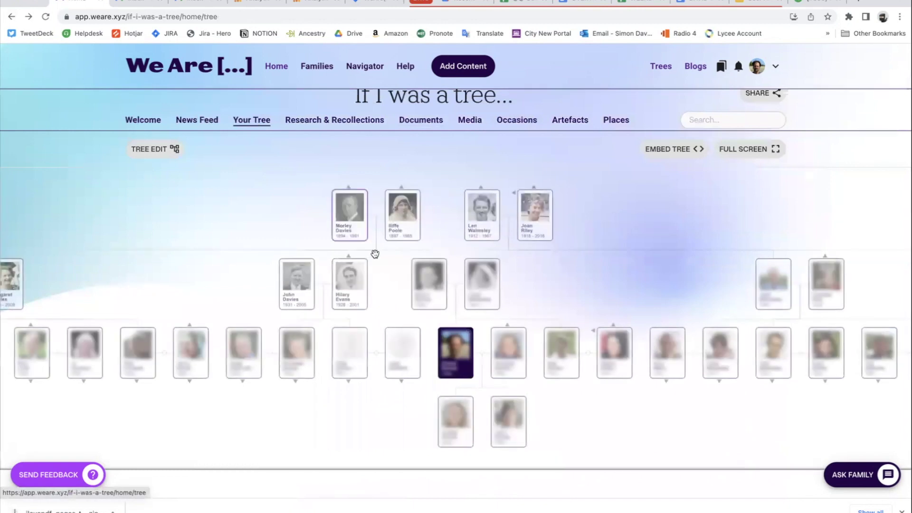
left_click(352, 223)
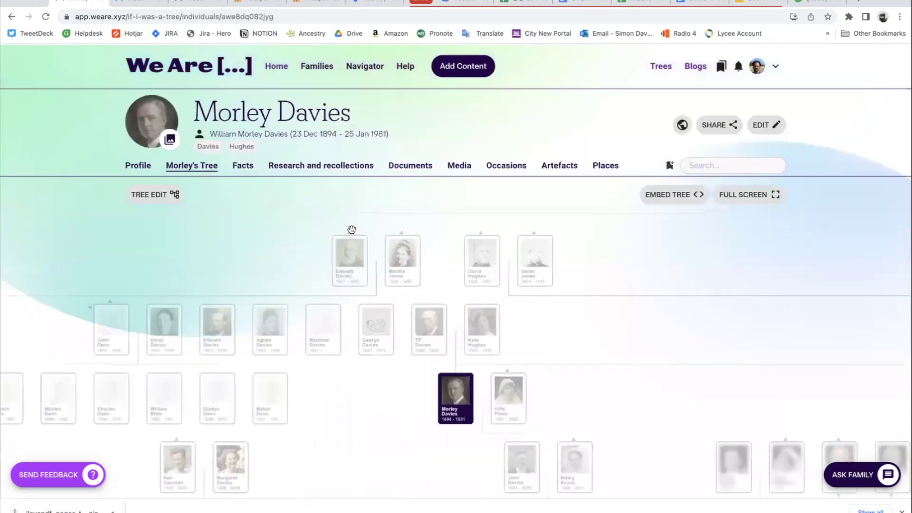
left_click(359, 267)
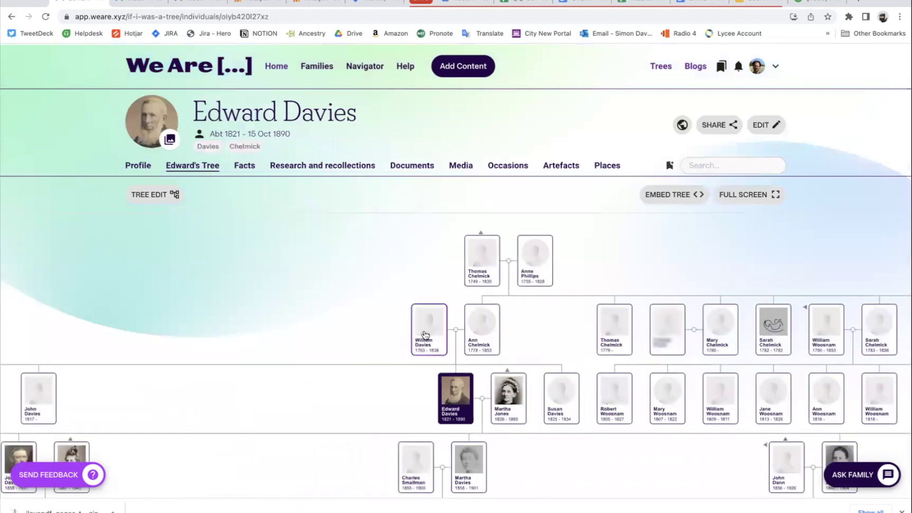
left_click(424, 333)
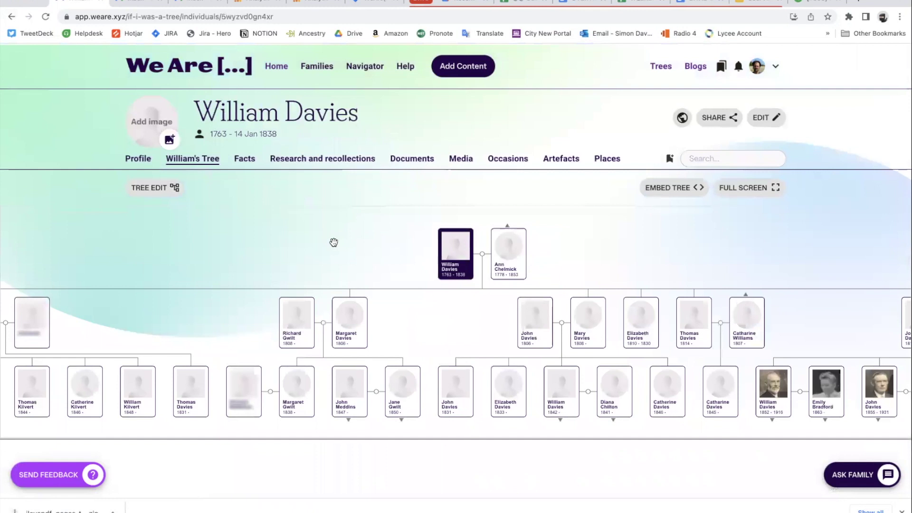
left_click(415, 162)
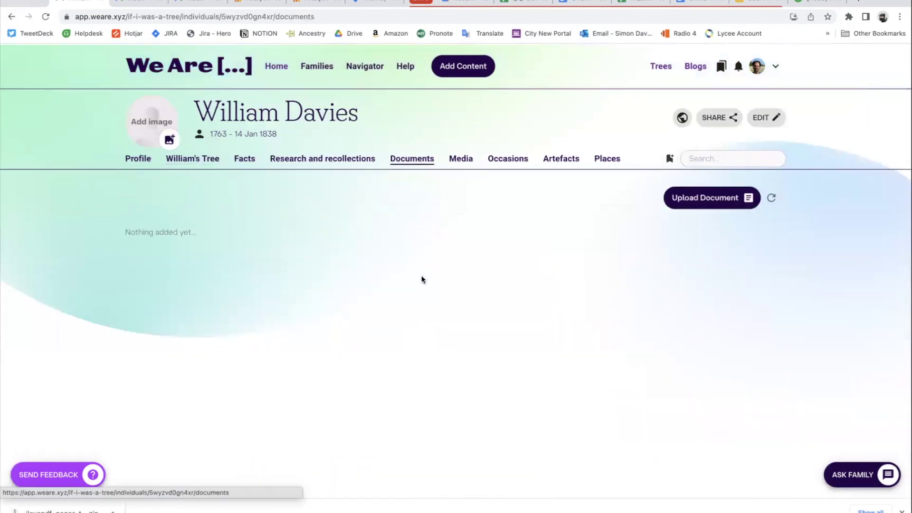
Start a new document titled 'Will of William Davies (1763-1838)' with date of origin 1838.
left_click(705, 198)
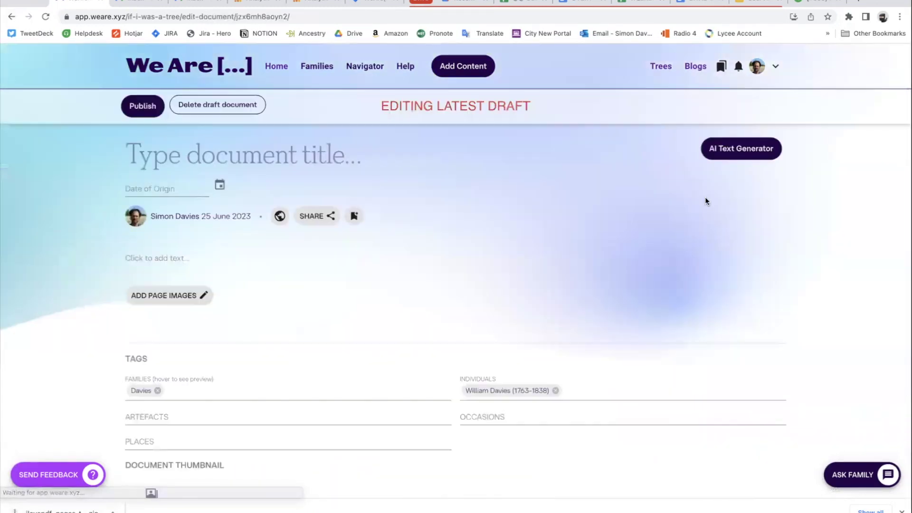
left_click(135, 151)
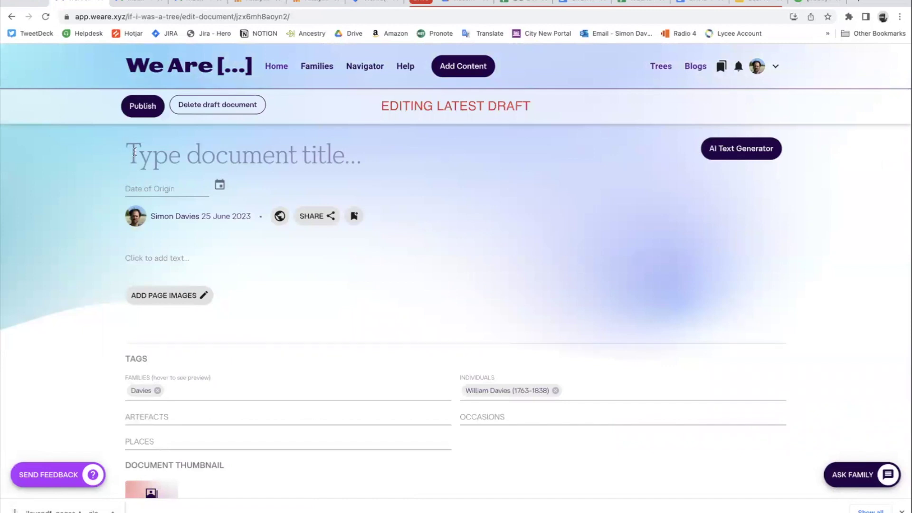
type("Will of")
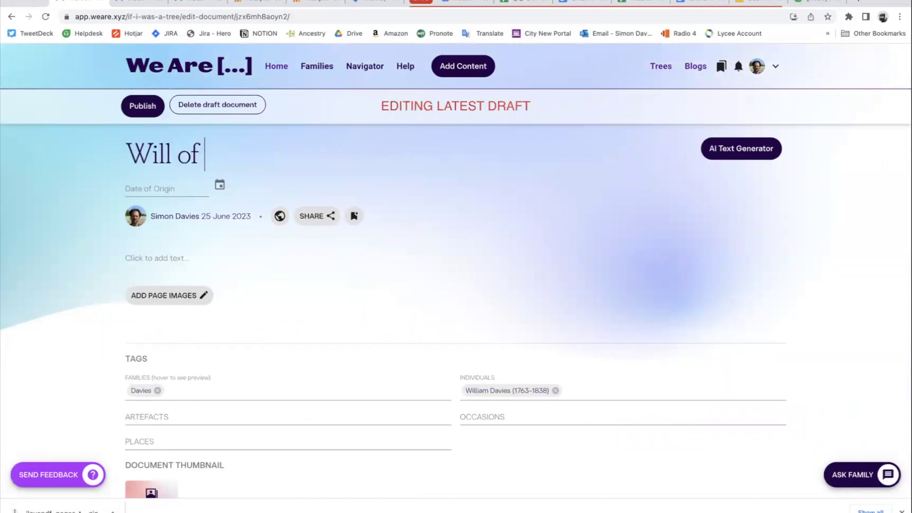
type(" Will")
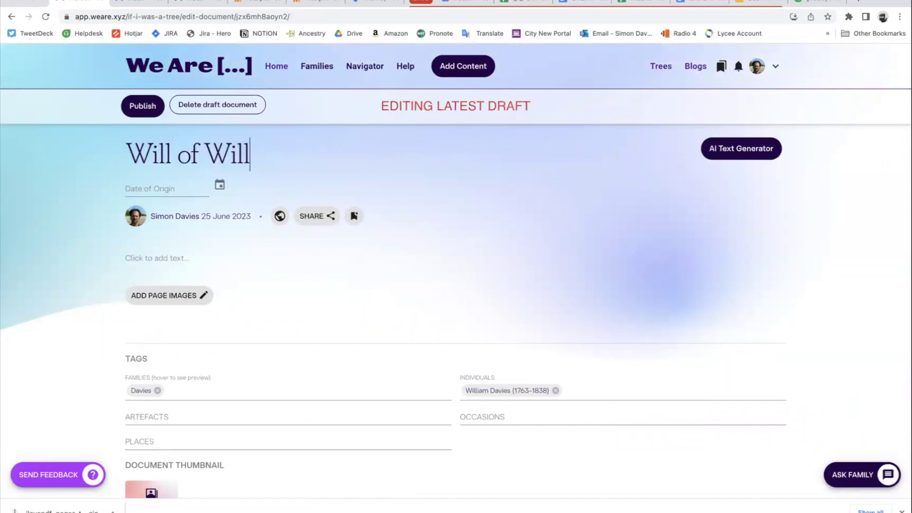
type("iam Davies (")
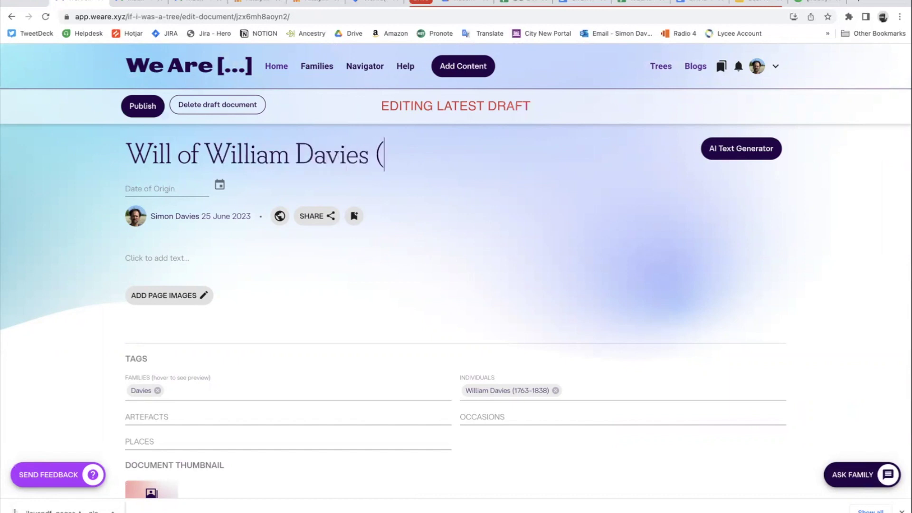
type("176")
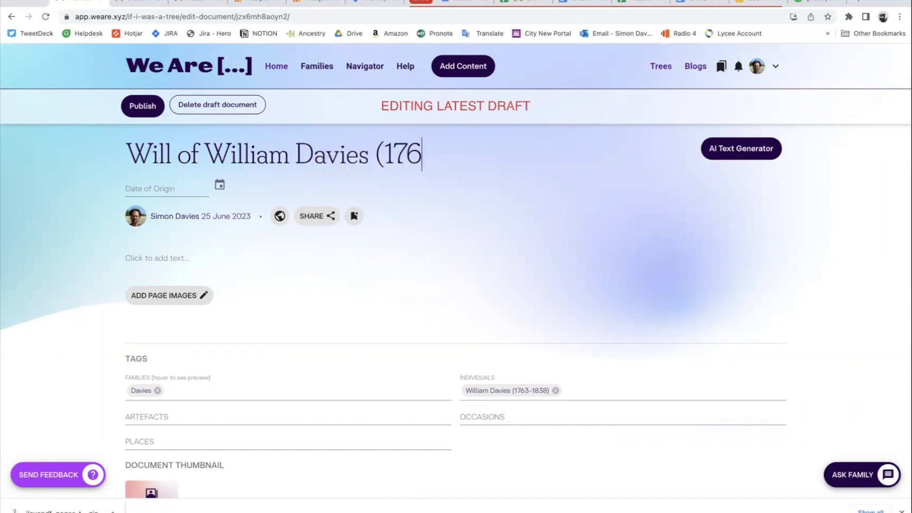
type("3-18")
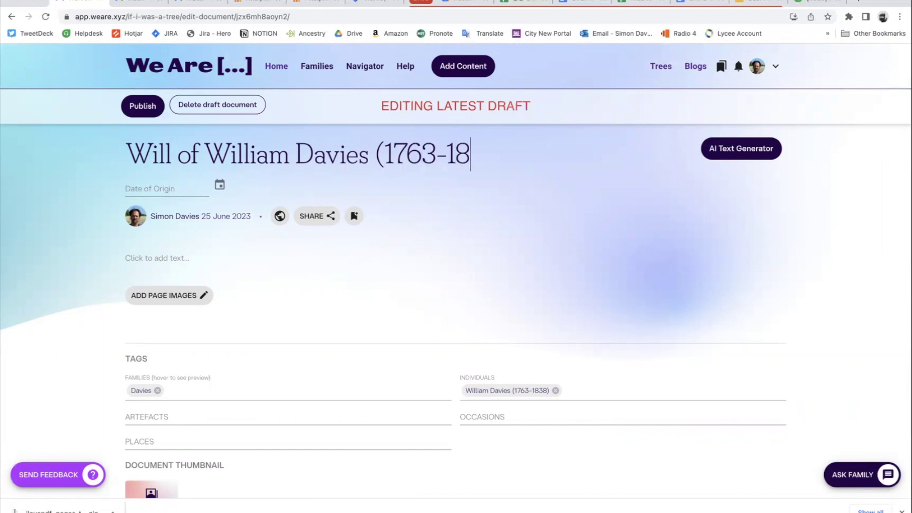
type("38)")
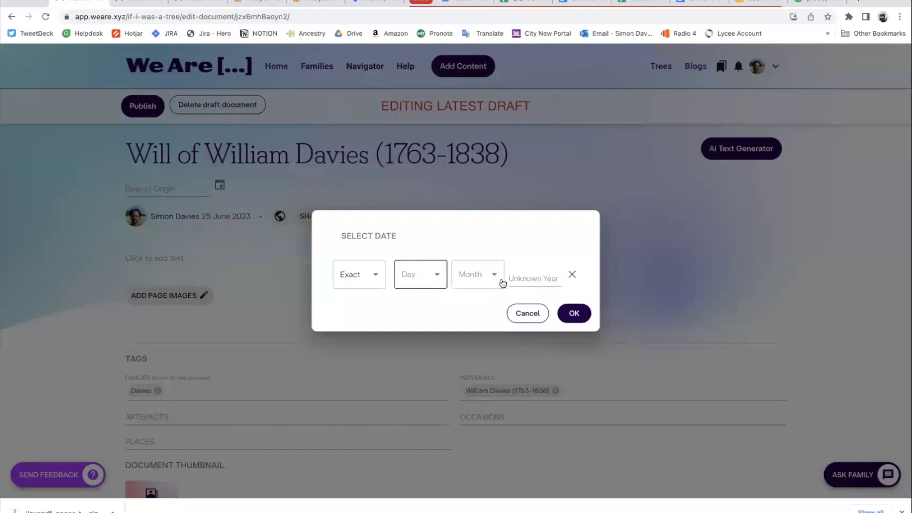
left_click(527, 279)
type("1838")
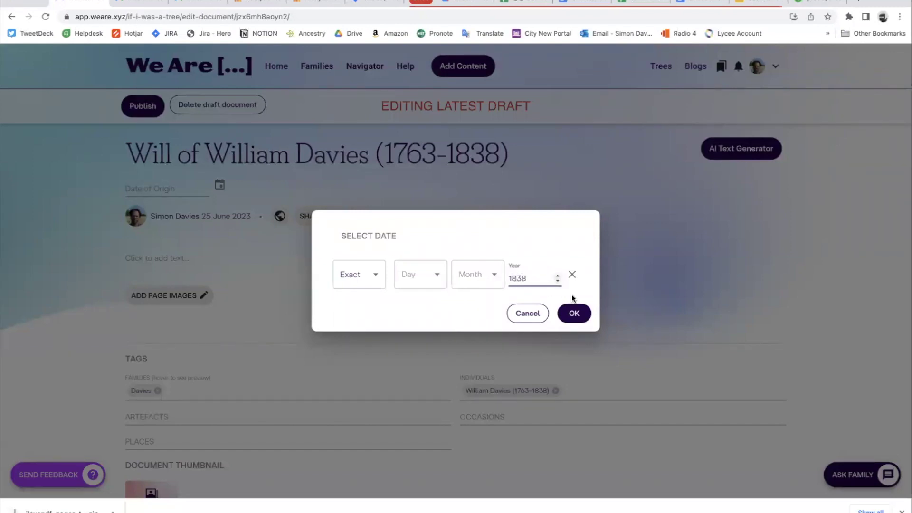
left_click(575, 314)
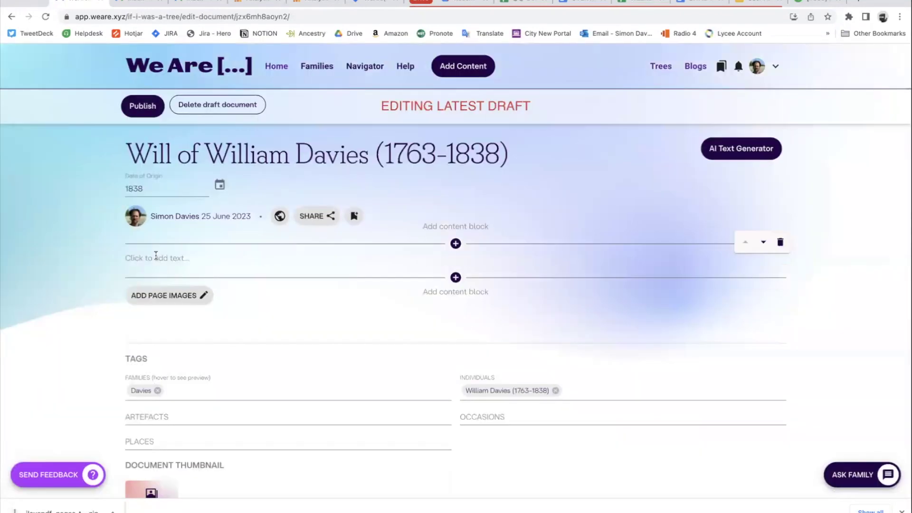
left_click(157, 257)
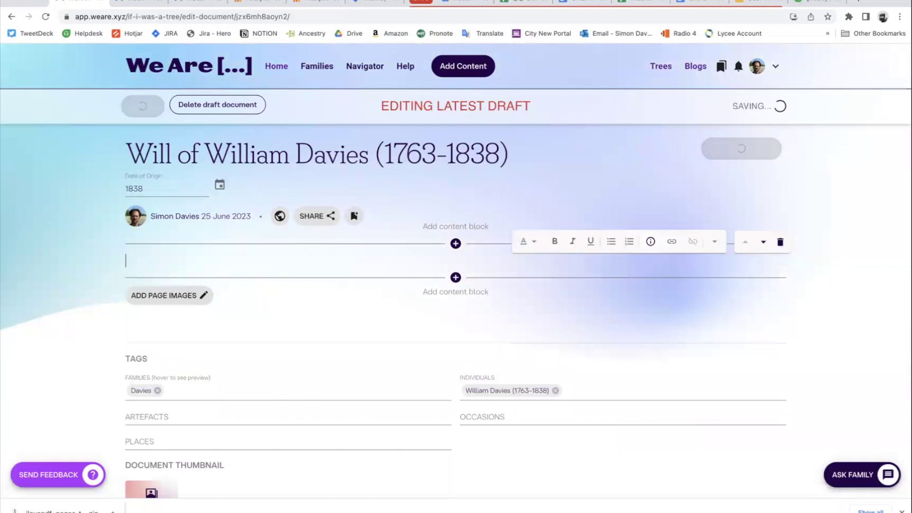
Enter the description 'This is the will of my 3xGGF William Davies.' and finish editing.
type("This is the will of m")
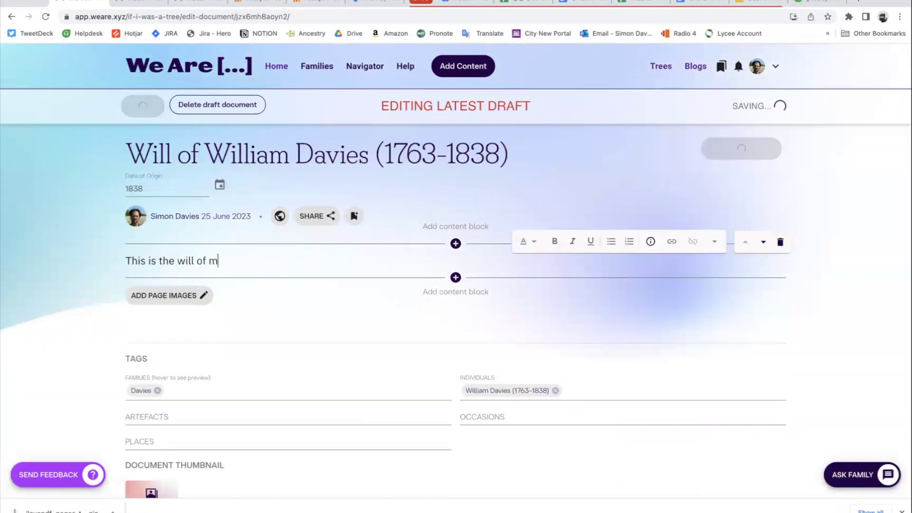
type("y 3")
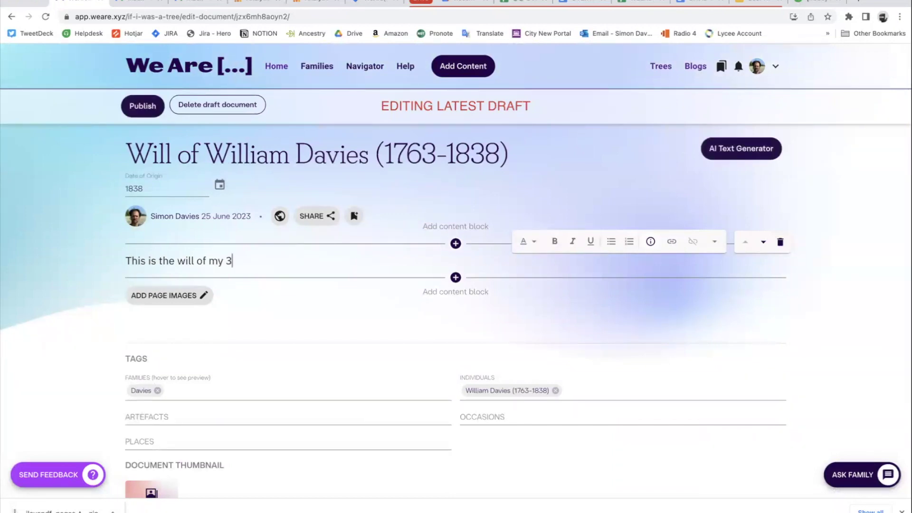
type("xGGF Wi")
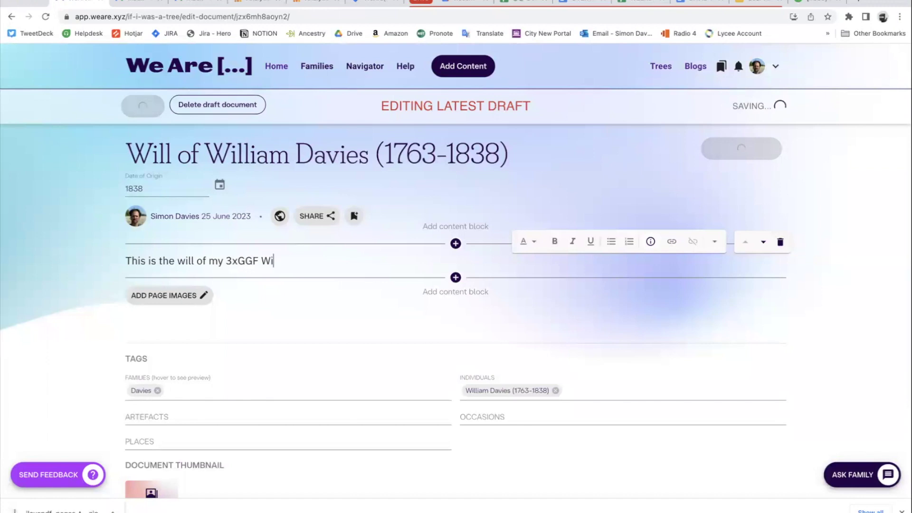
type("lliam Davies.")
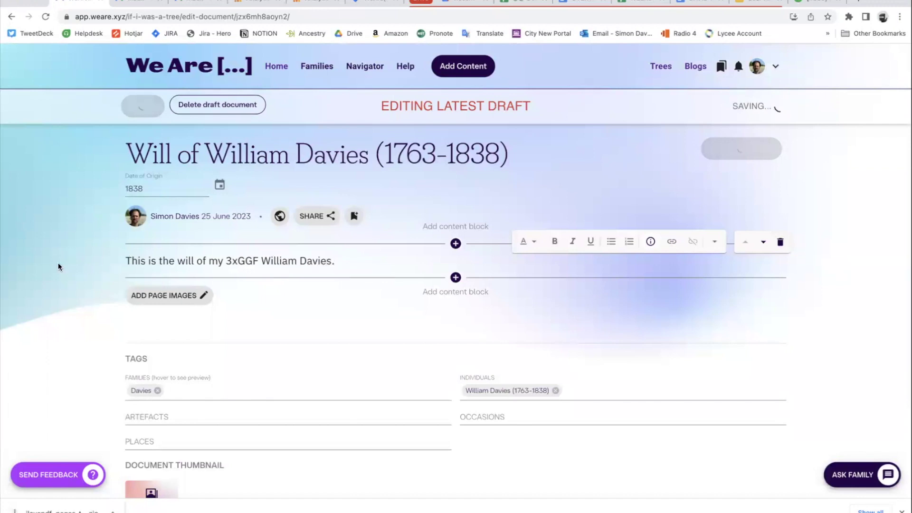
left_click(161, 296)
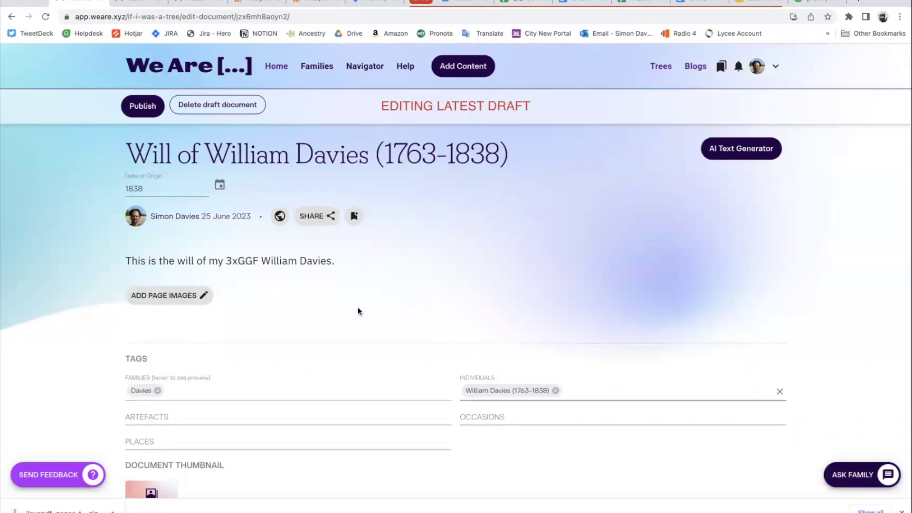
Upload the four will page scans, move the fourth page to third, and save.
left_click(166, 297)
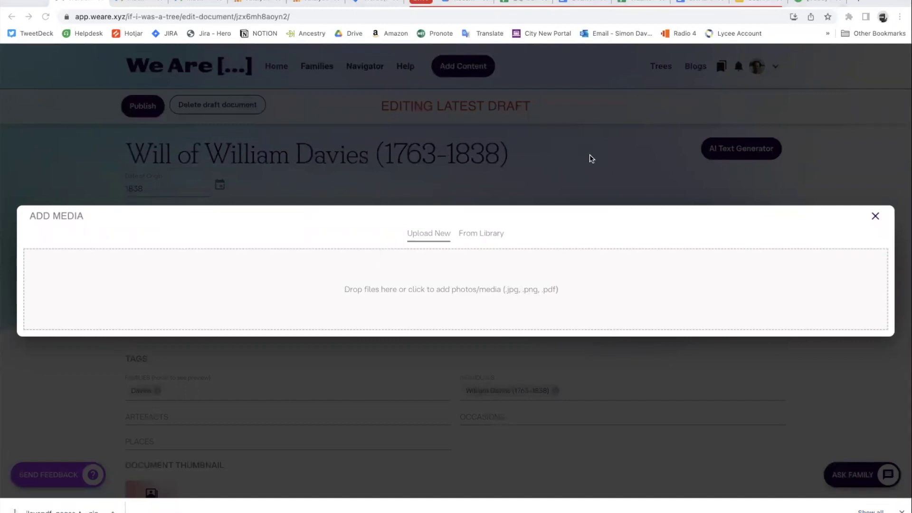
left_click_drag(592, 158, 334, 276)
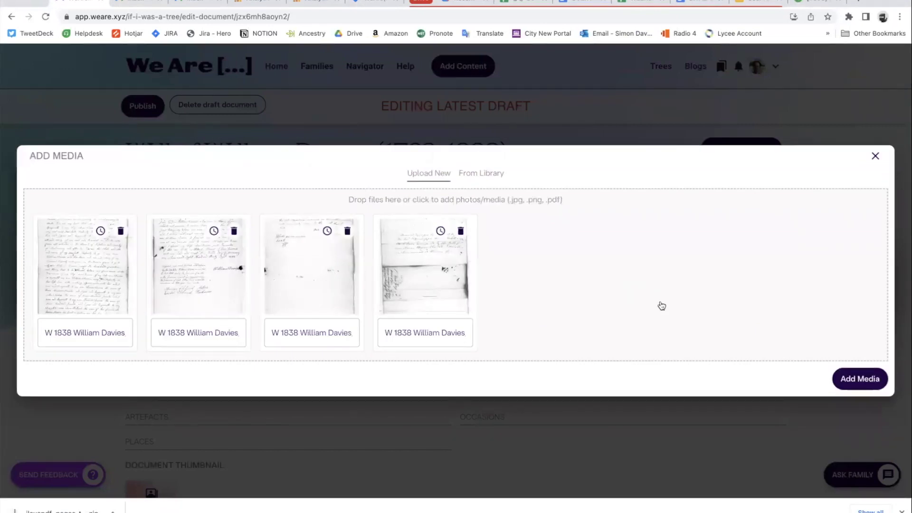
left_click(860, 384)
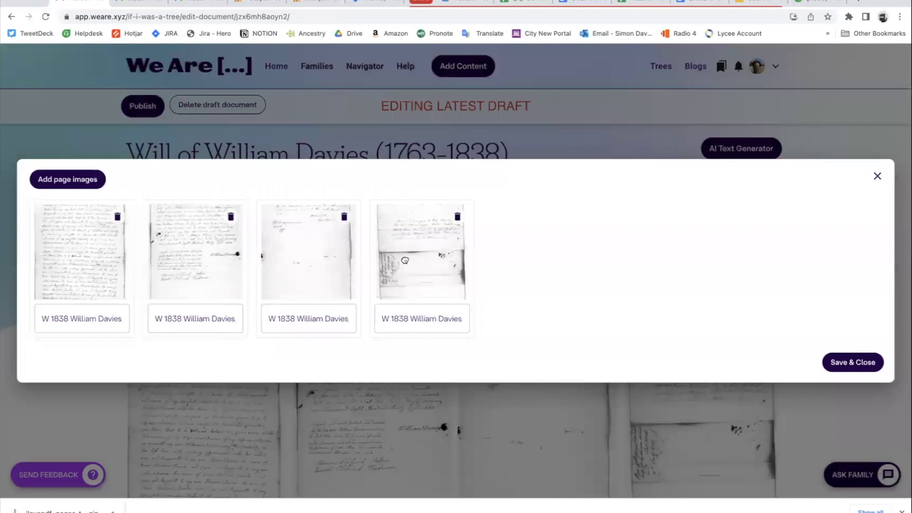
left_click_drag(404, 261, 423, 257)
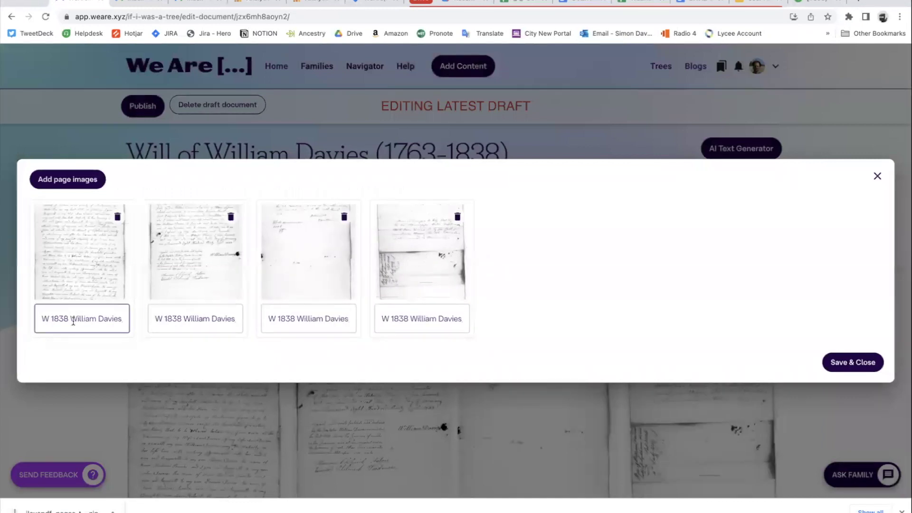
left_click_drag(71, 320, 14, 323)
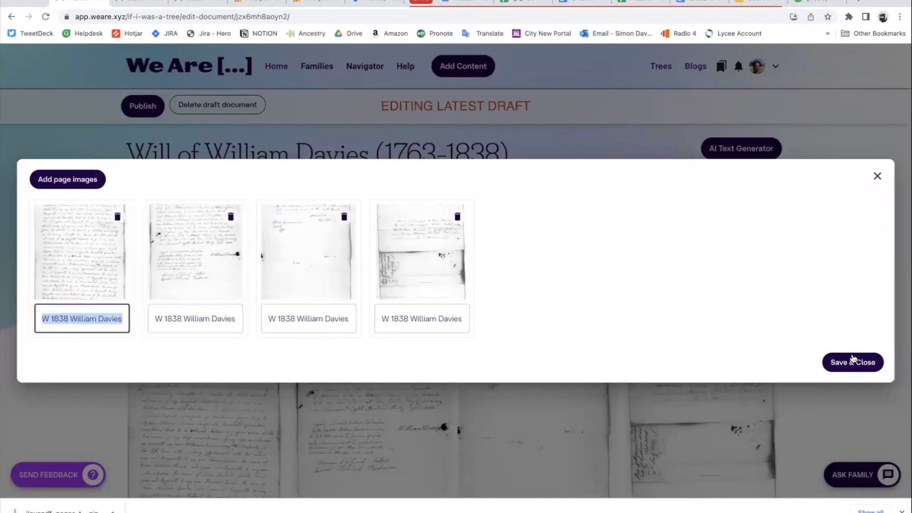
left_click(853, 360)
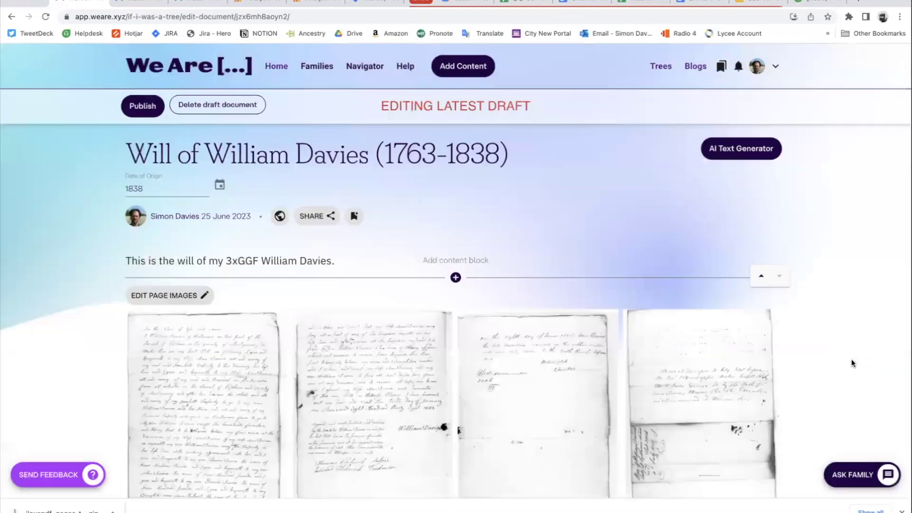
Publish the will and open its published page from the Documents tab.
scroll(483, 234, "down", 2)
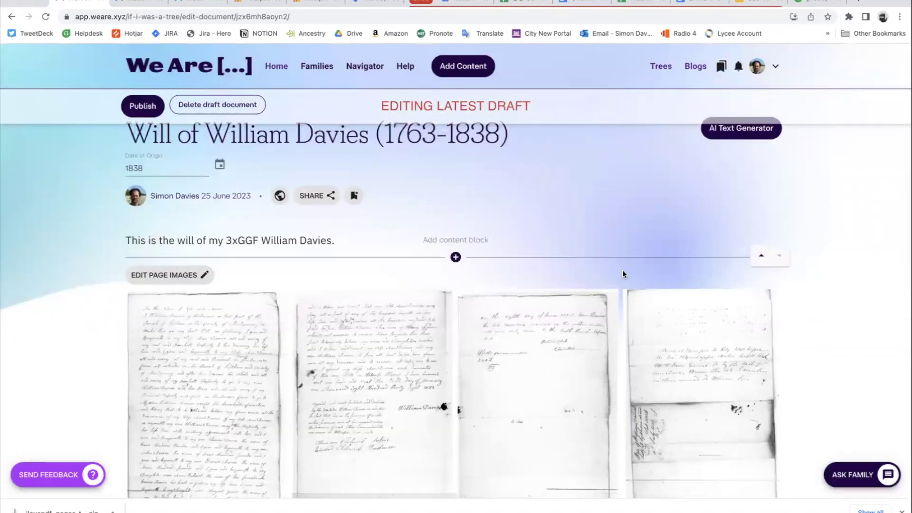
scroll(589, 237, "up", 1)
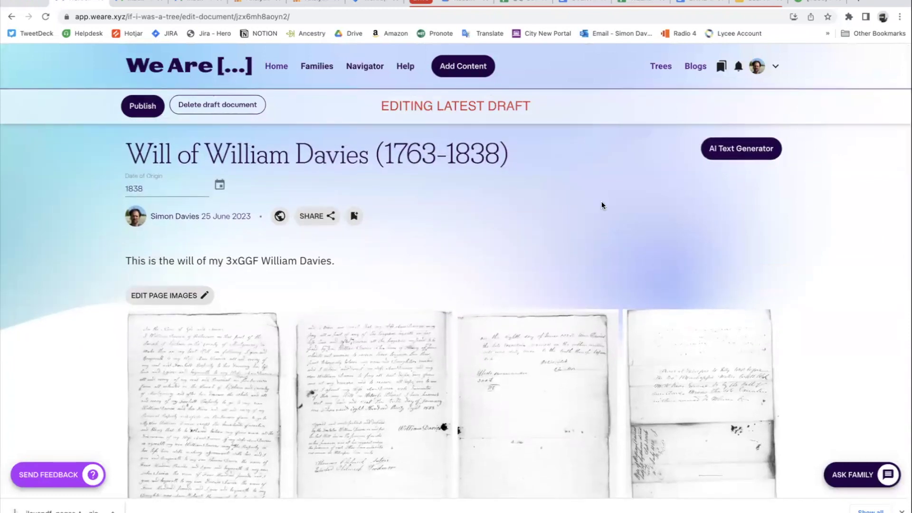
left_click(143, 106)
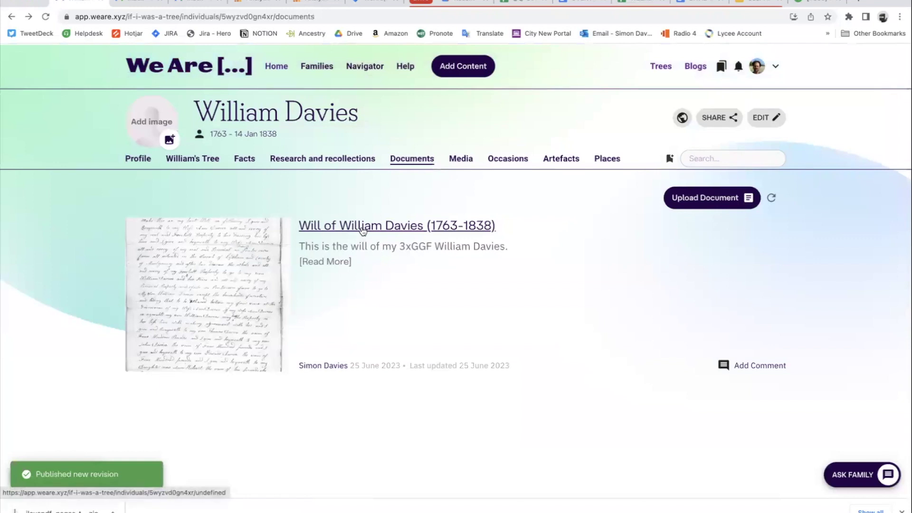
left_click(362, 231)
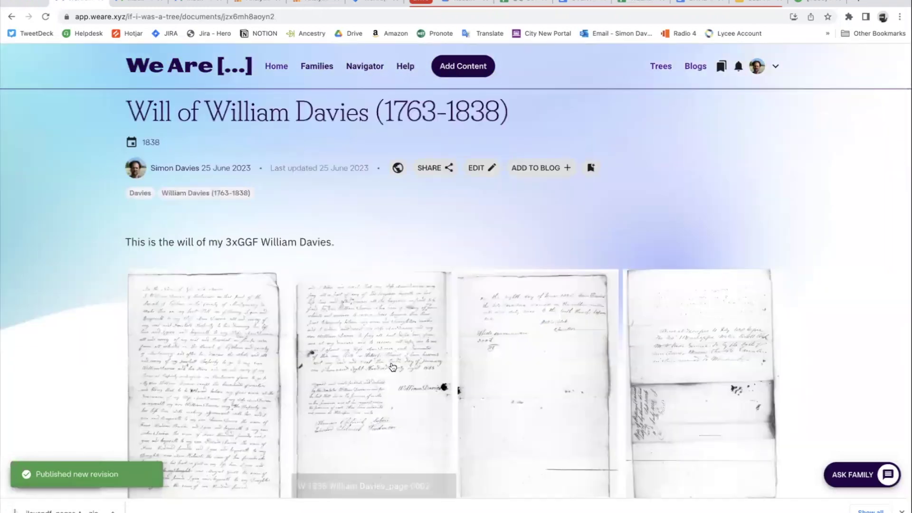
scroll(392, 367, "down", 2)
scroll(247, 323, "down", 1)
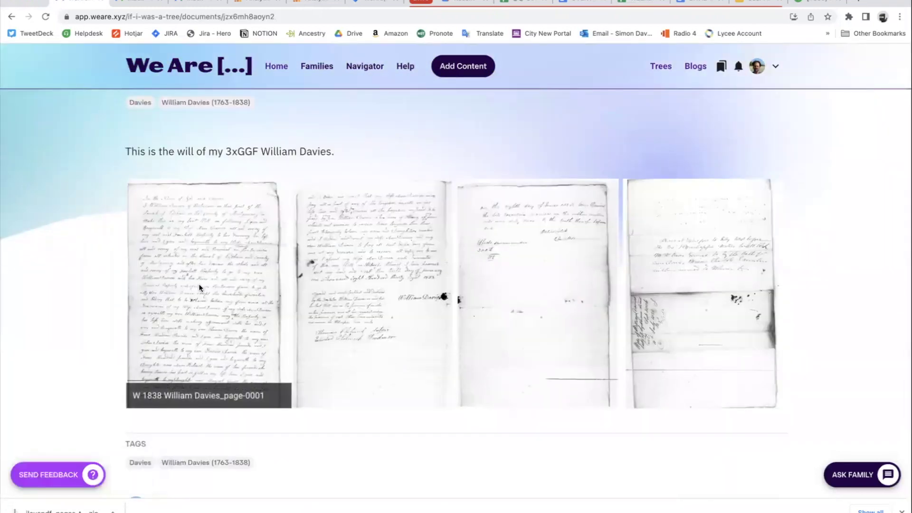
Transcribe page 0001 as 'In the Name of God and', fixing the spacing, and save.
left_click(199, 288)
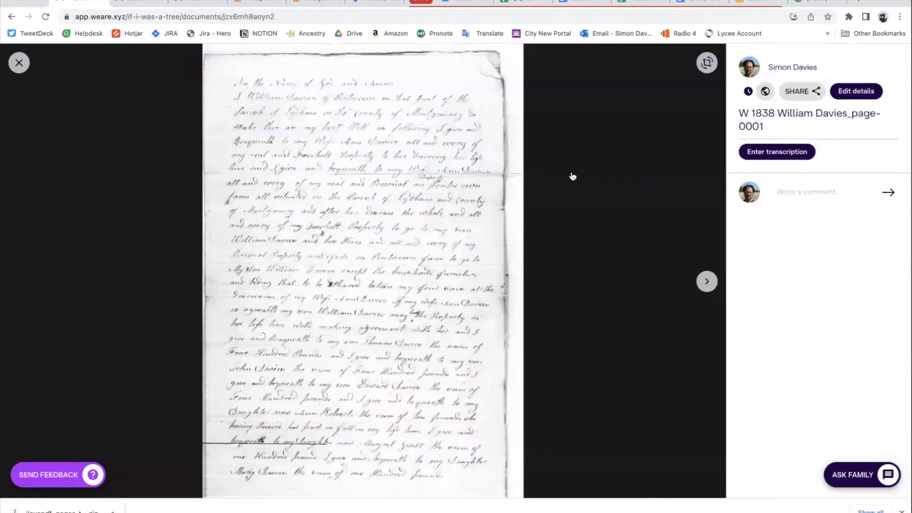
left_click(785, 152)
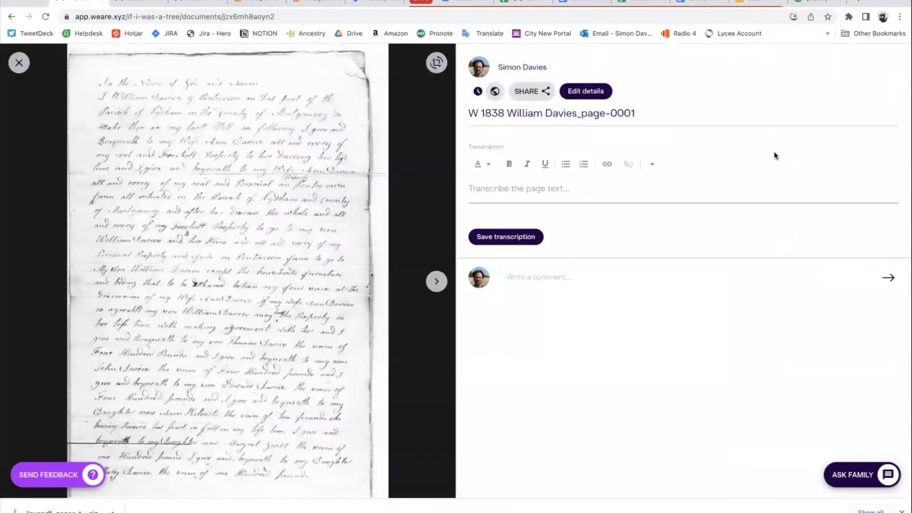
left_click(489, 189)
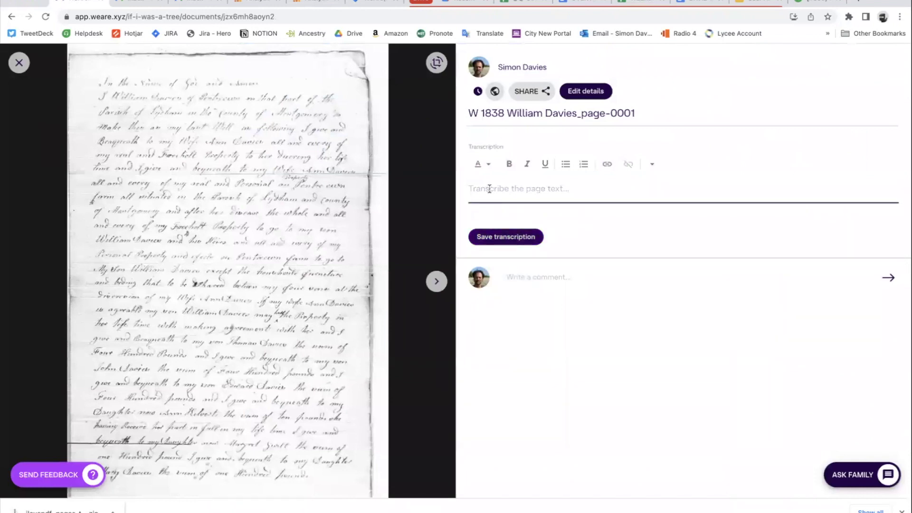
type("In")
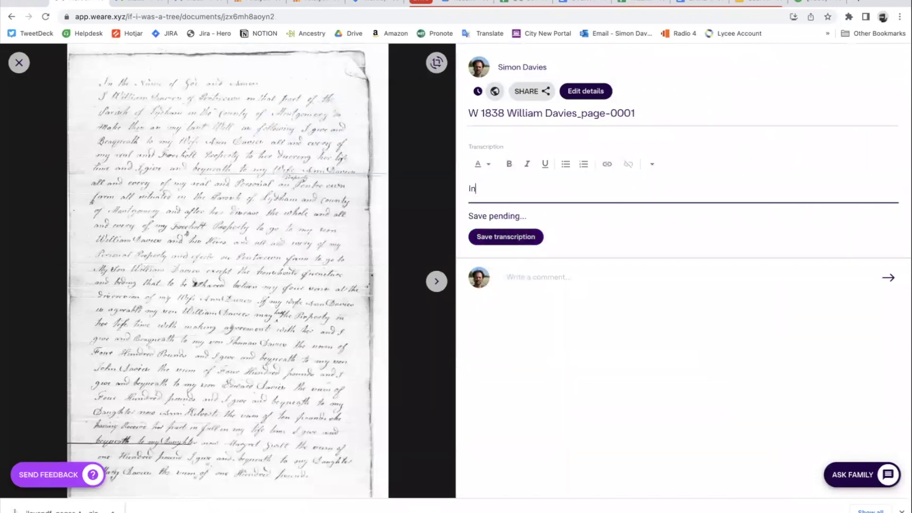
type("t the Nameof God and")
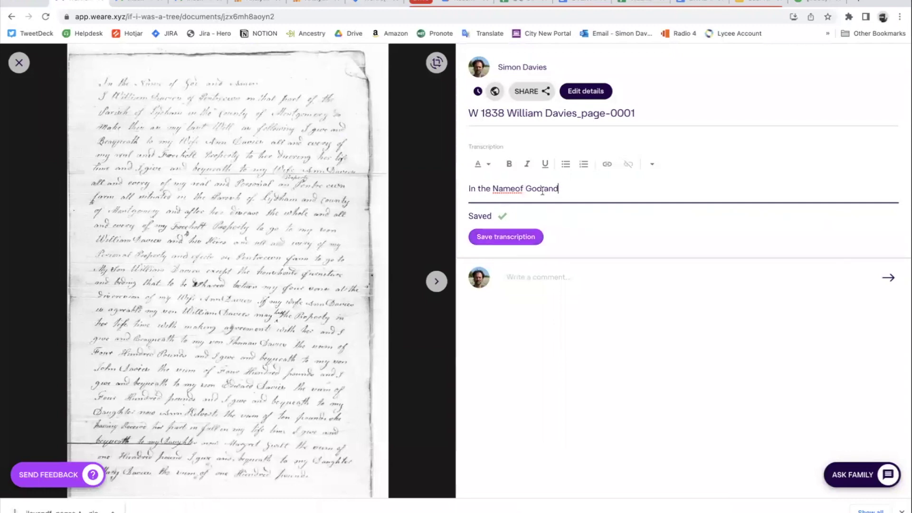
left_click(513, 188)
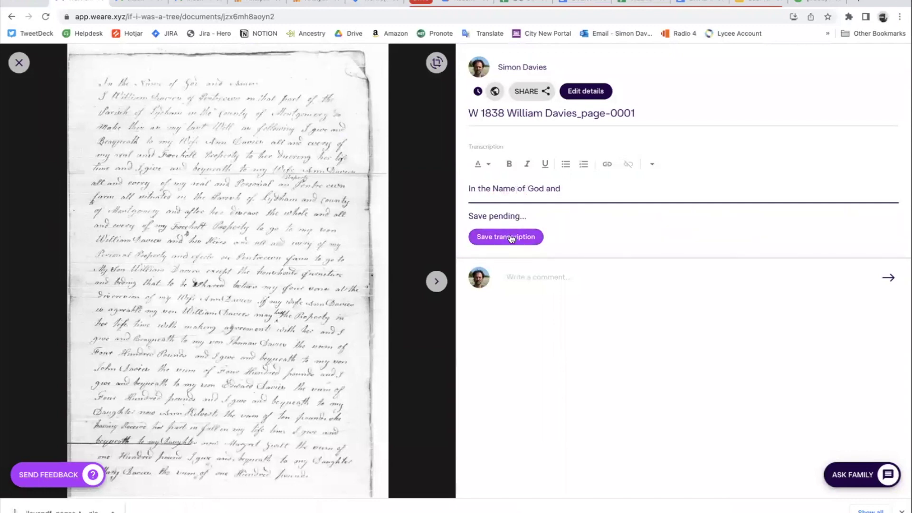
left_click(507, 237)
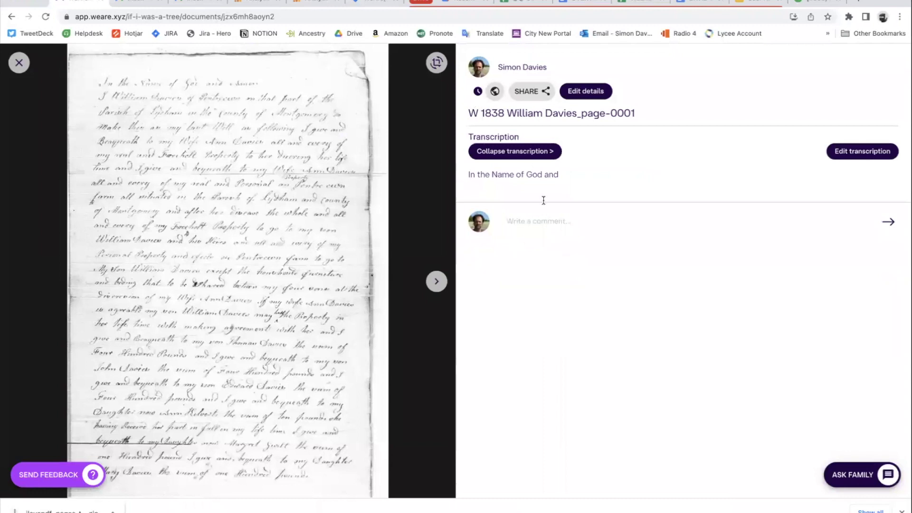
left_click(18, 64)
scroll(399, 133, "up", 2)
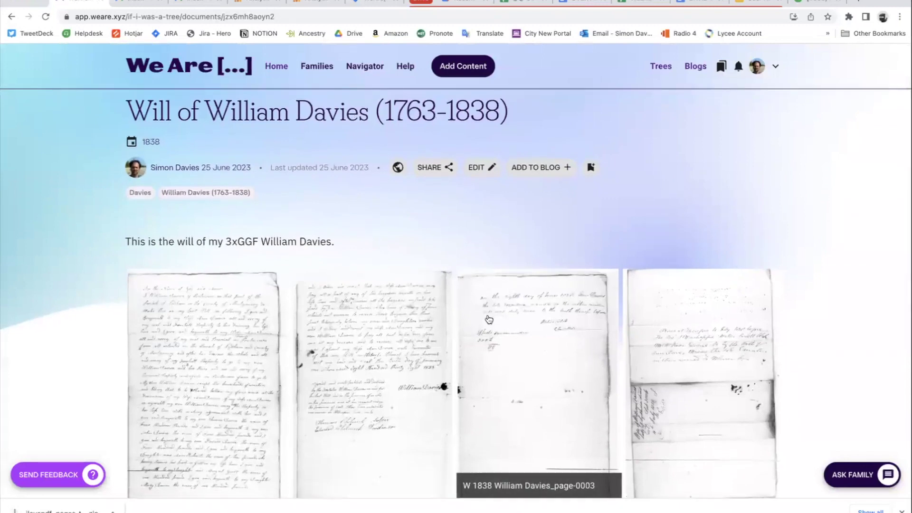
scroll(490, 319, "down", 2)
scroll(426, 252, "up", 2)
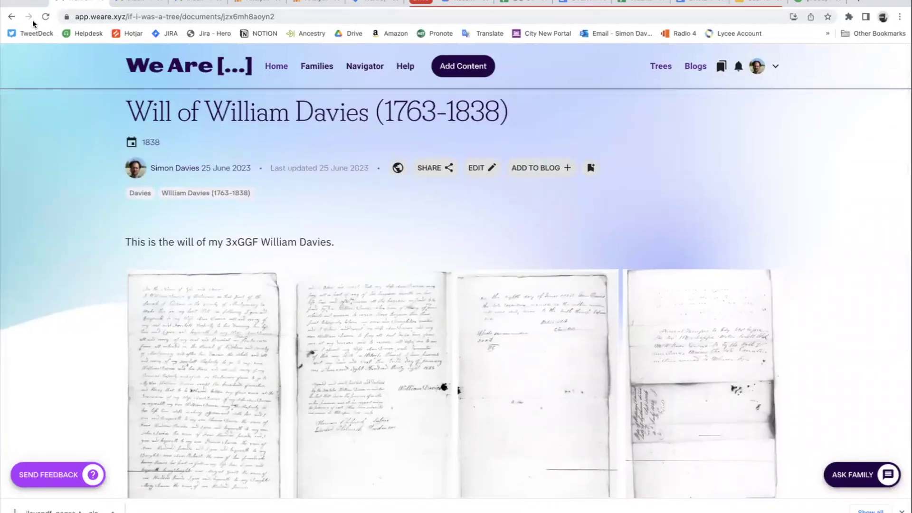
left_click(11, 18)
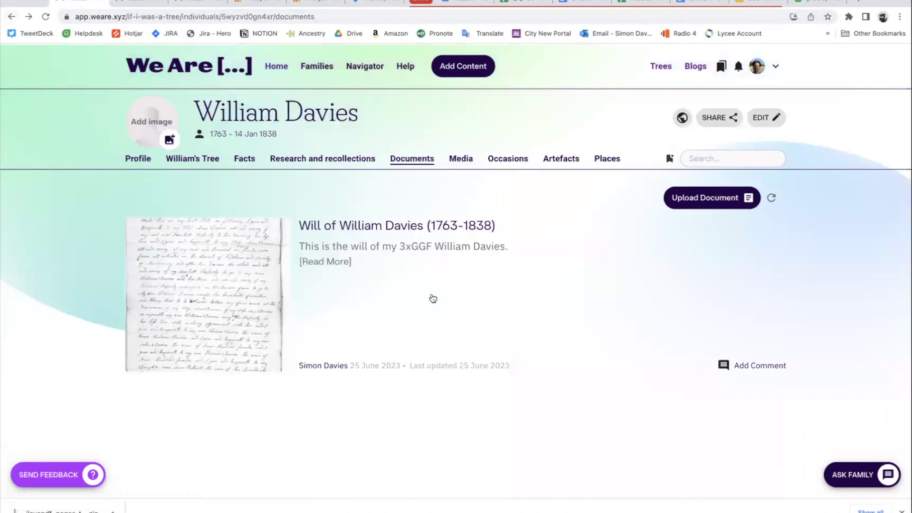